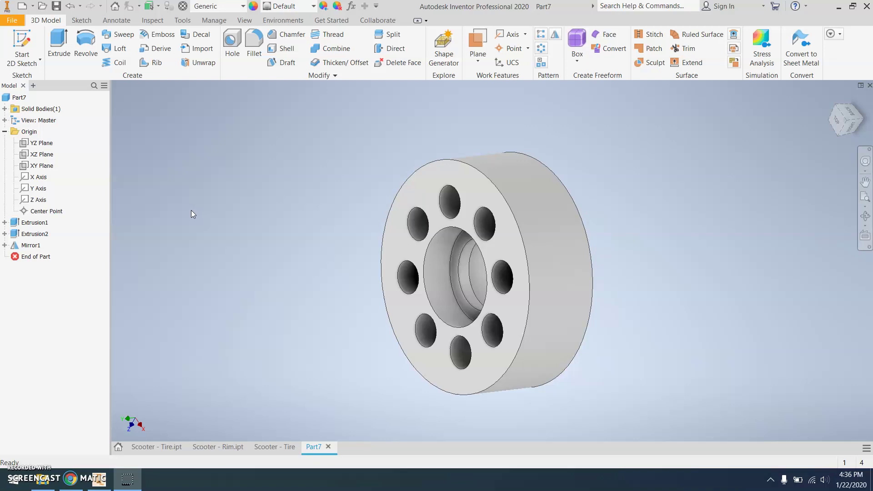
Start a new 2D sketch, Sketch4, on the part's XY Plane.
click(82, 20)
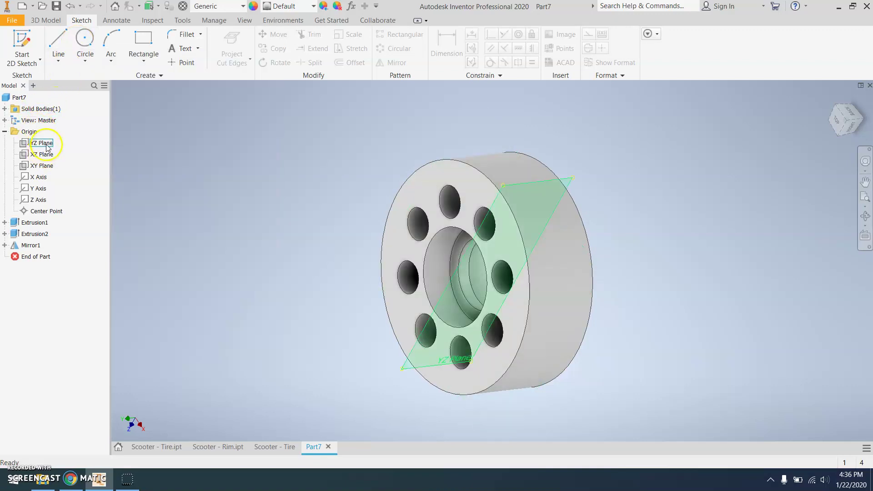
click(42, 165)
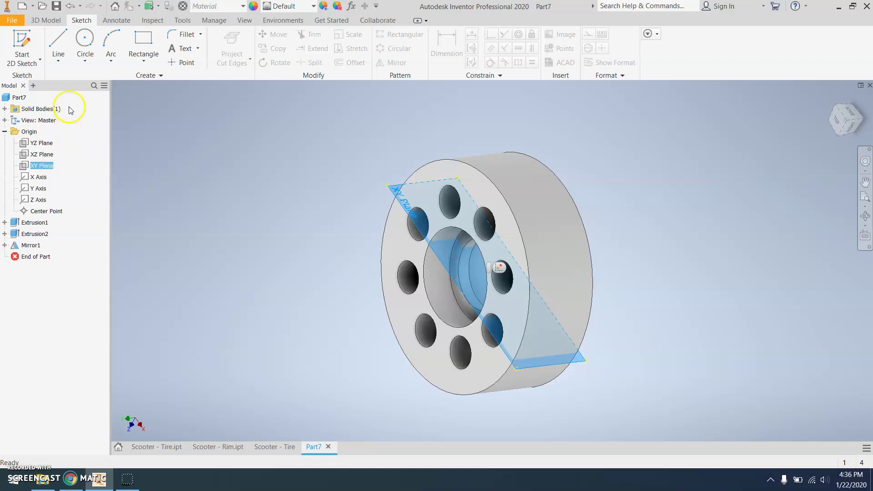
click(22, 40)
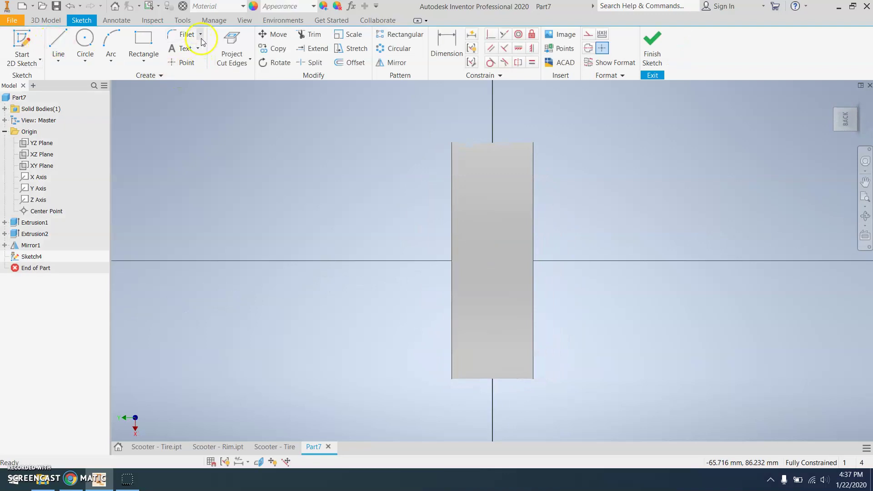
Show the part in Wireframe and rotate the view 90° so the profile lies horizontally.
click(243, 21)
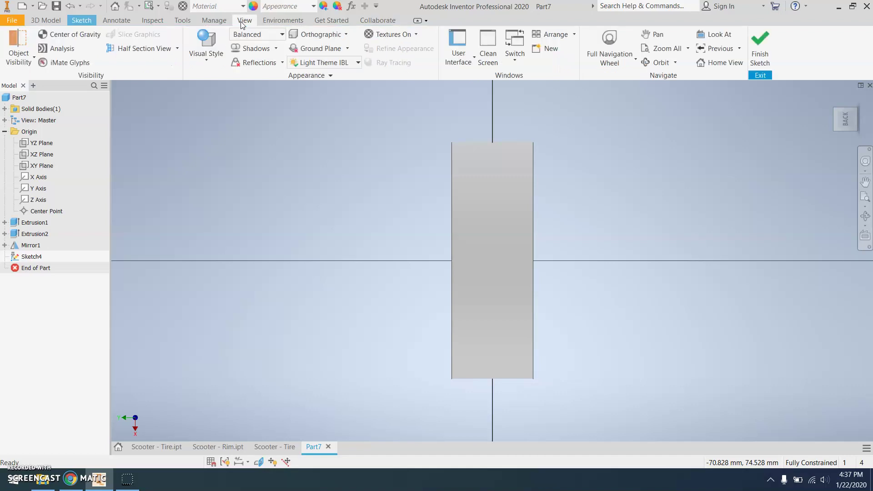
click(211, 61)
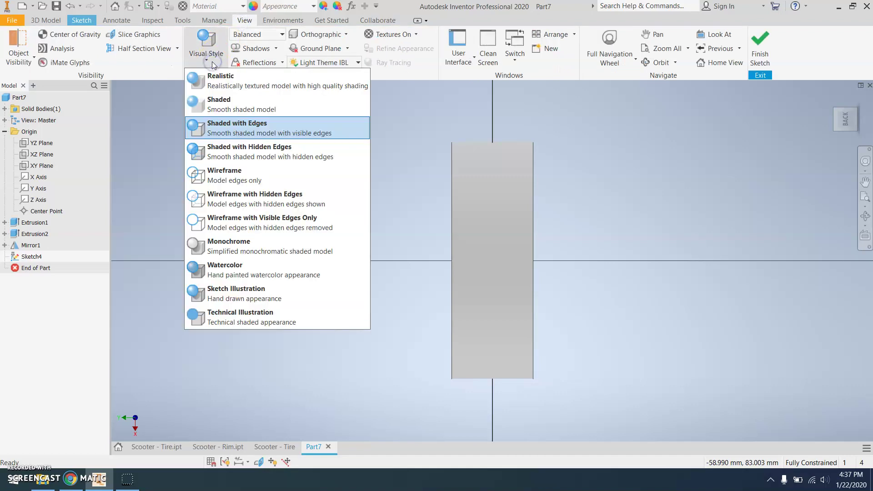
click(213, 175)
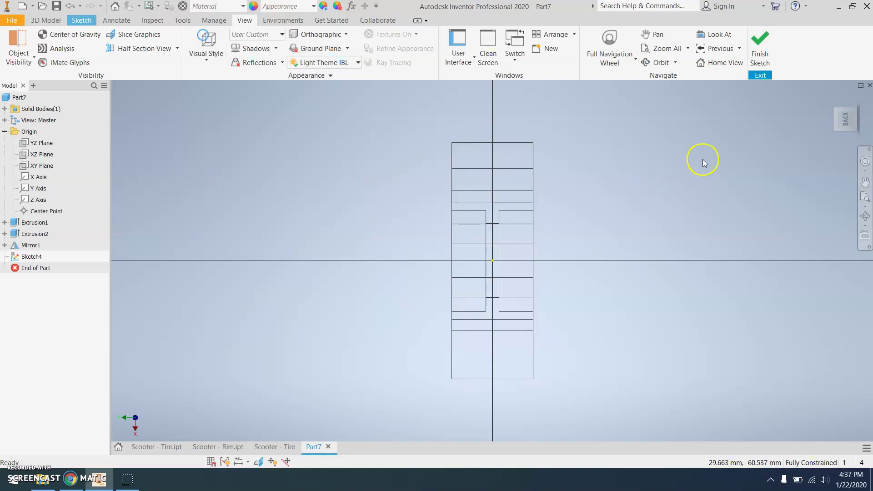
mouse_move(846, 119)
click(858, 95)
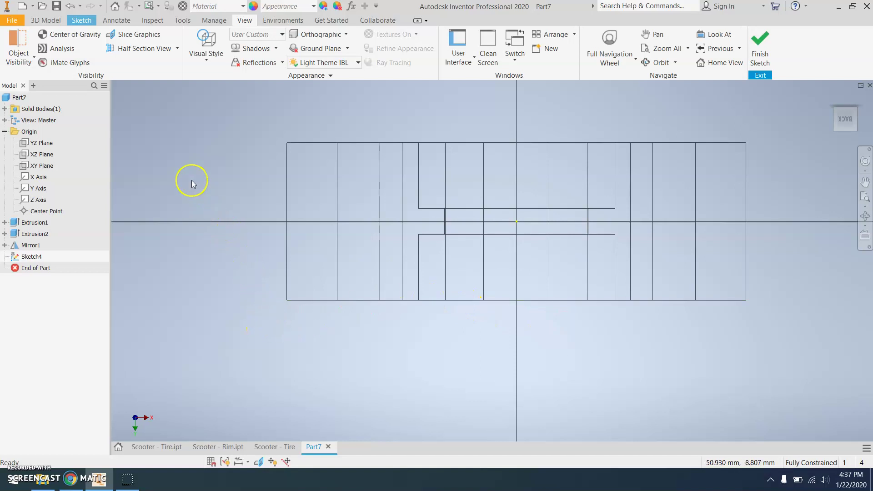
Sketch a short horizontal line across the bottom edge of the rim profile.
click(80, 23)
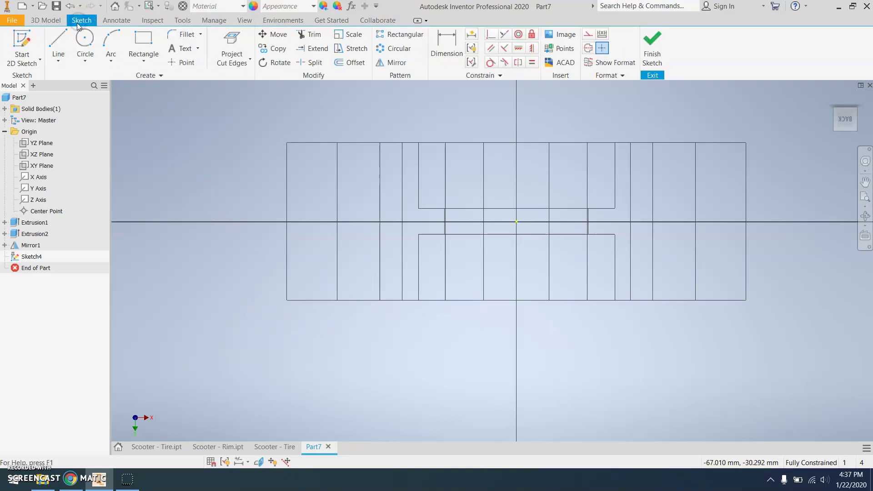
click(59, 41)
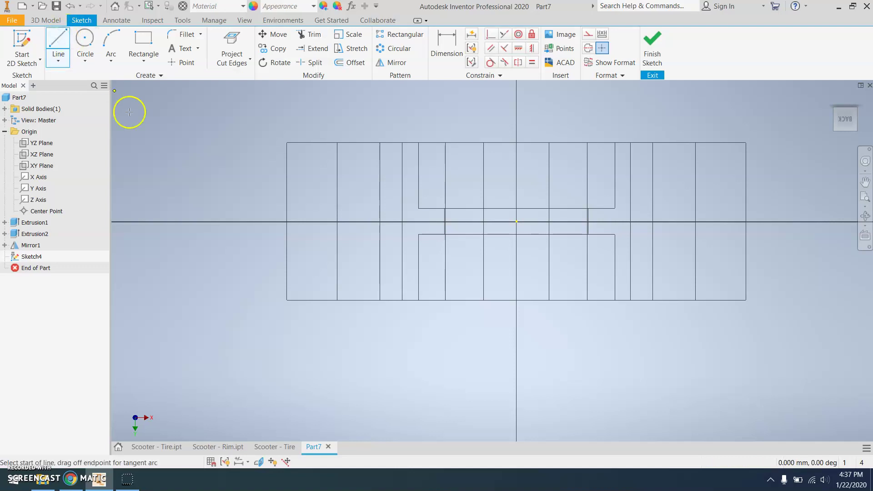
click(310, 301)
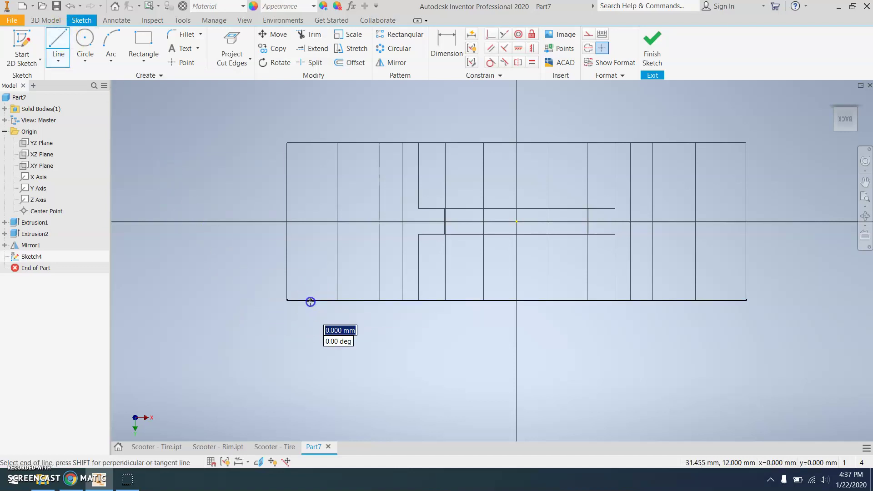
double_click(392, 299)
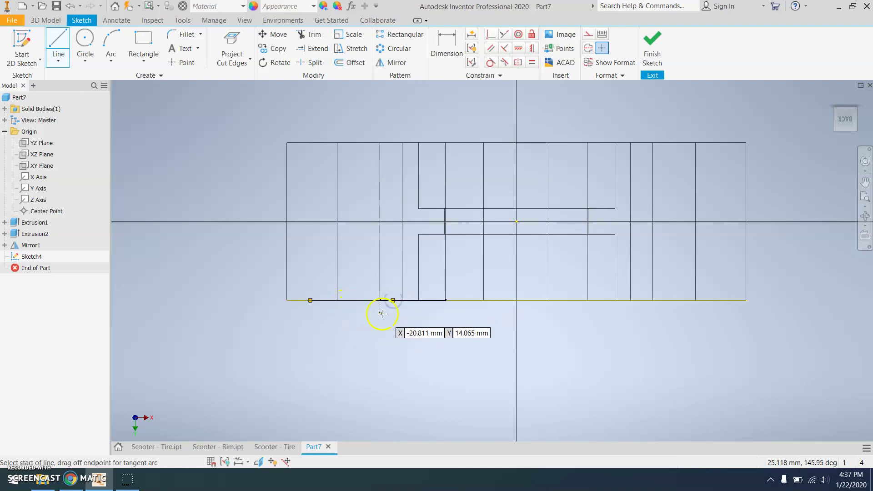
scroll(384, 312, down, 3)
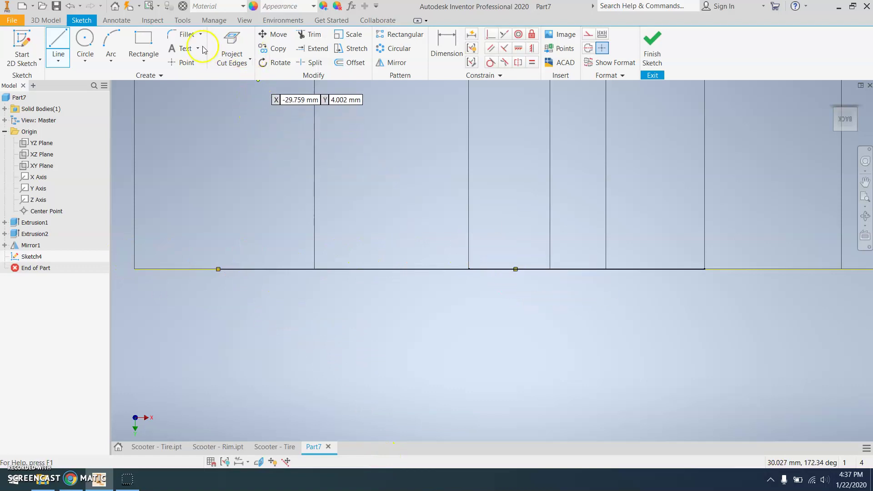
Add a radius-15 three-point arc spanning the line's ends, then finish Sketch4.
click(116, 41)
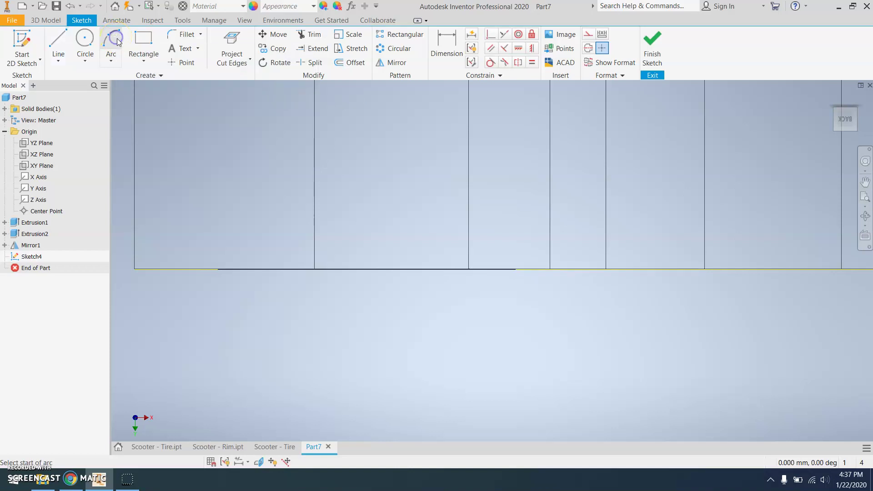
click(218, 268)
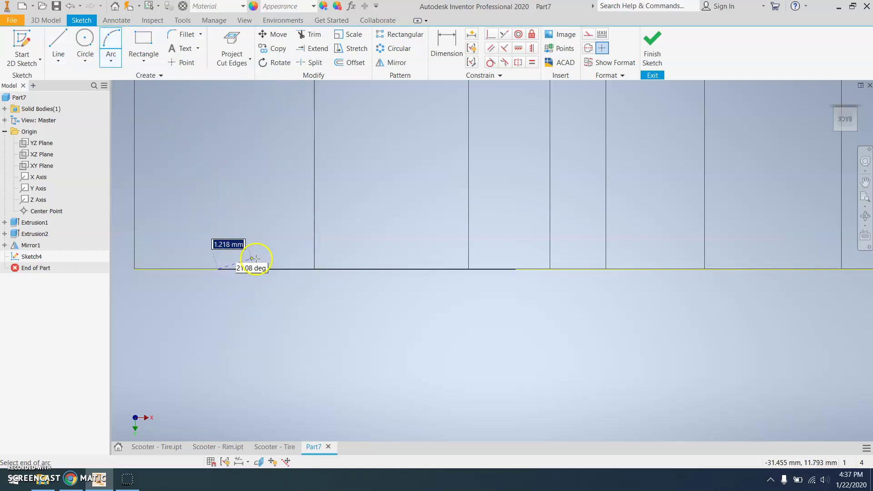
click(517, 269)
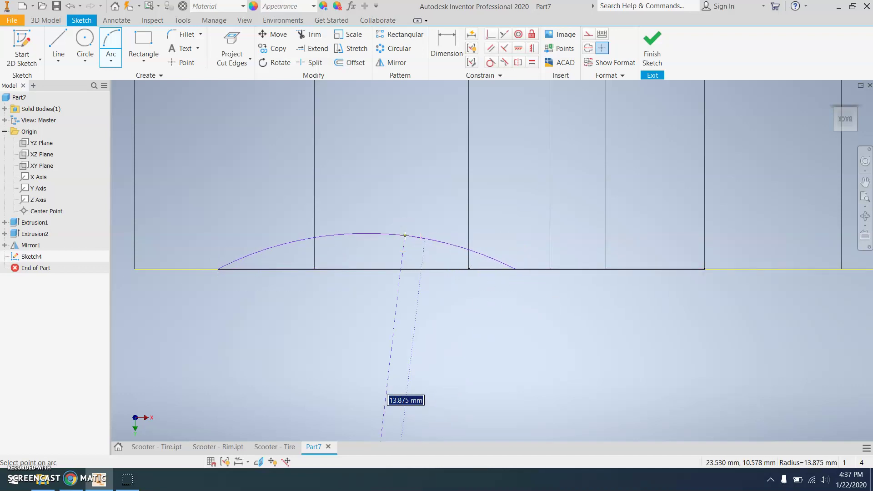
text(15)
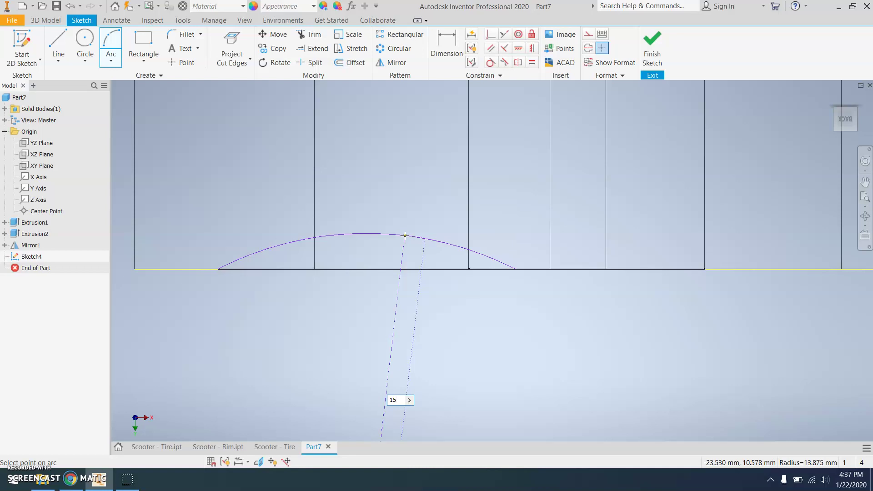
key(Return)
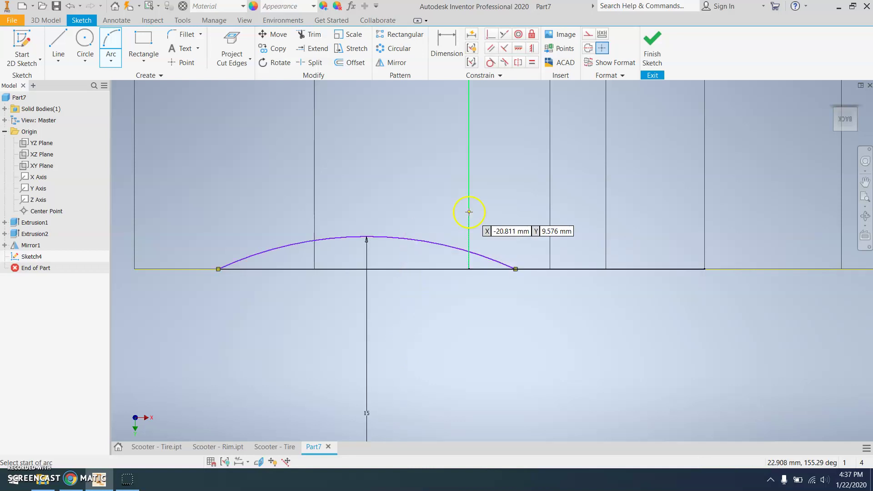
click(367, 254)
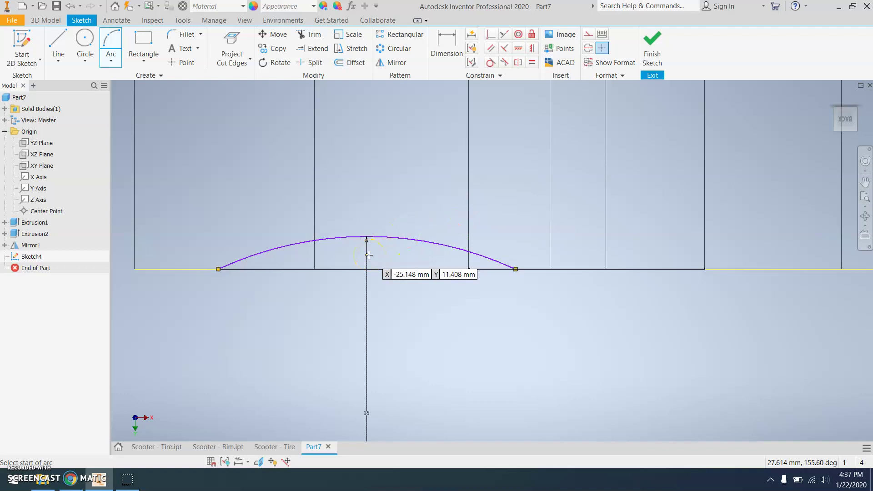
scroll(368, 254, up, 2)
scroll(384, 250, up, 2)
click(653, 42)
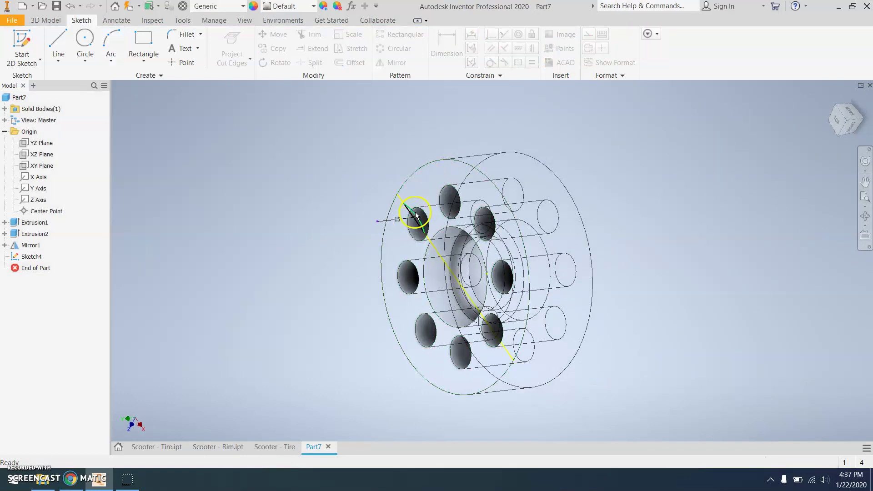
scroll(411, 206, down, 5)
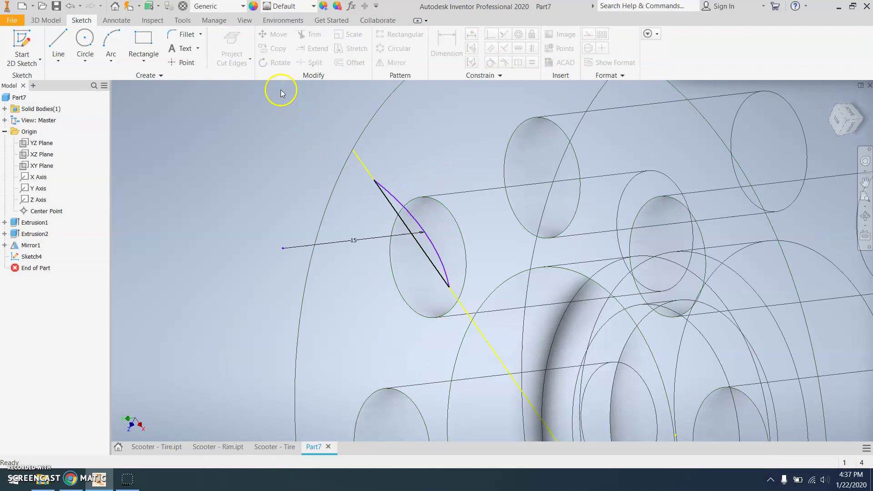
click(45, 20)
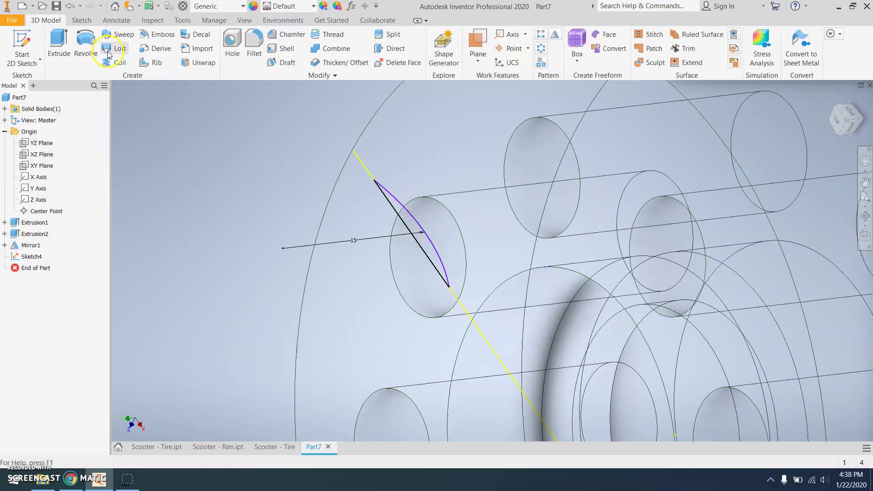
Revolve the lens-shaped profile about the Y Axis as a cut, creating Revolution1.
click(84, 49)
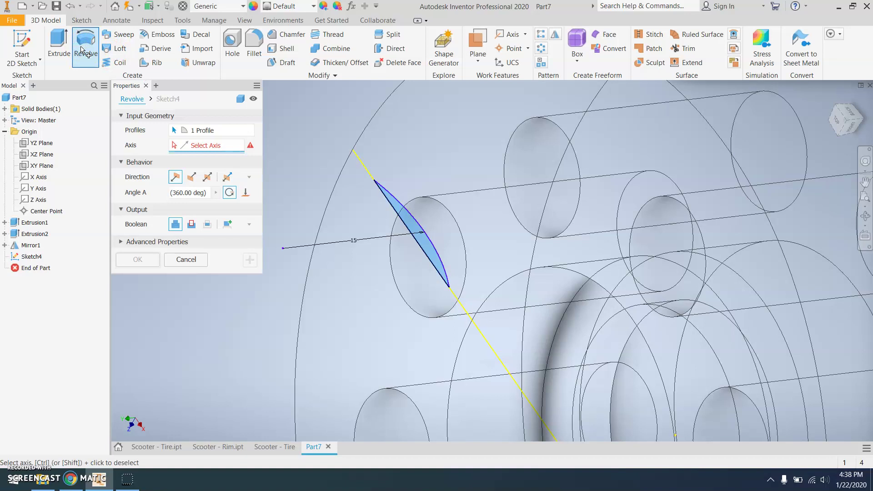
click(402, 227)
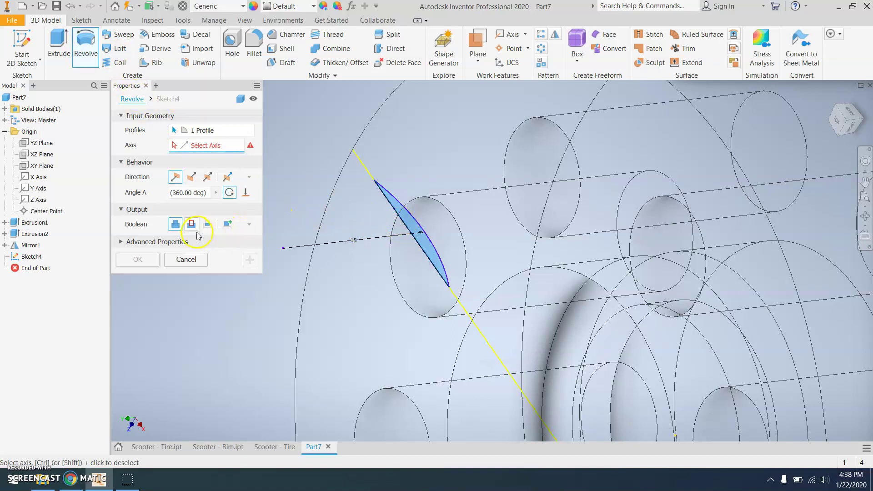
click(192, 227)
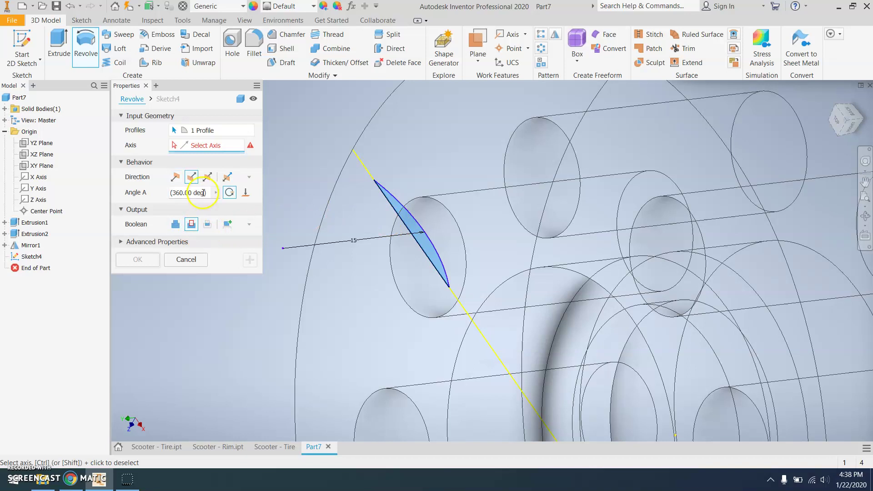
click(215, 151)
click(43, 189)
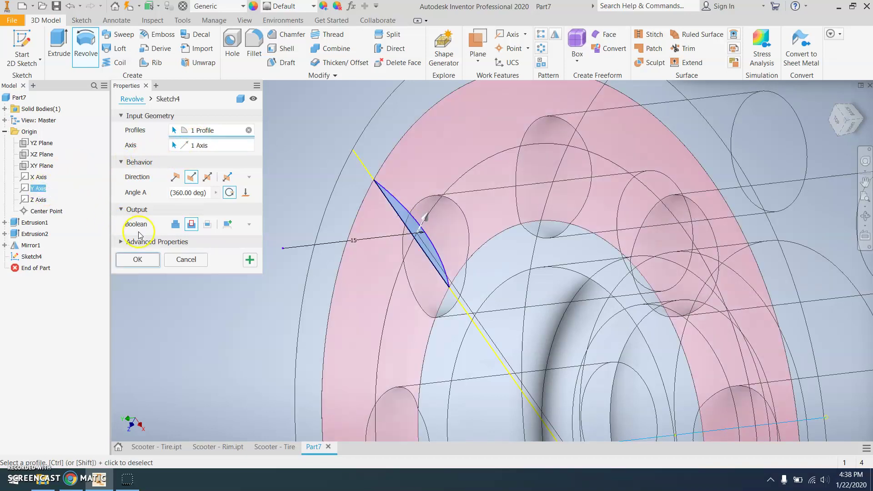
click(139, 259)
scroll(374, 252, up, 5)
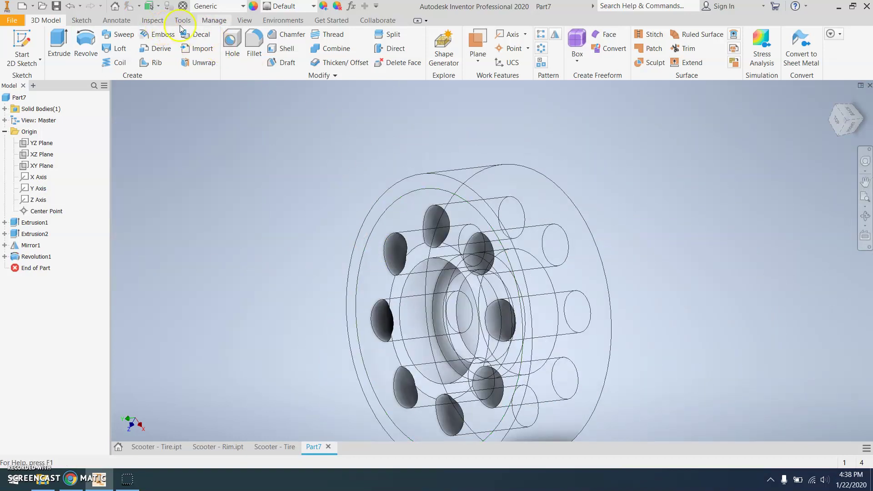
Change the visual style from Wireframe to Shaded.
click(244, 21)
click(220, 50)
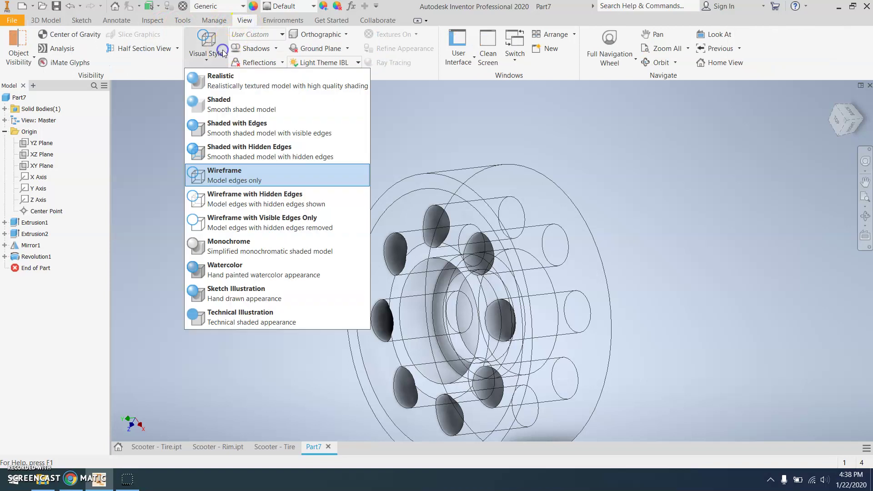
click(225, 102)
scroll(354, 232, down, 2)
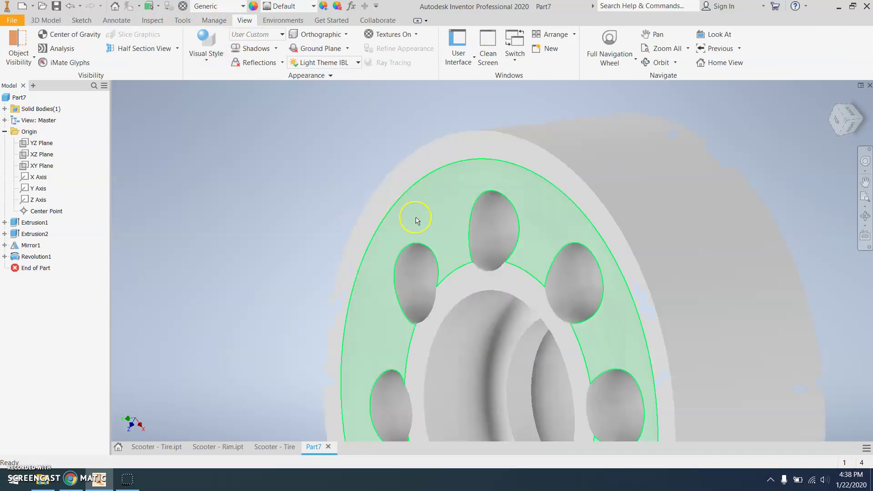
scroll(357, 164, up, 2)
scroll(335, 164, up, 1)
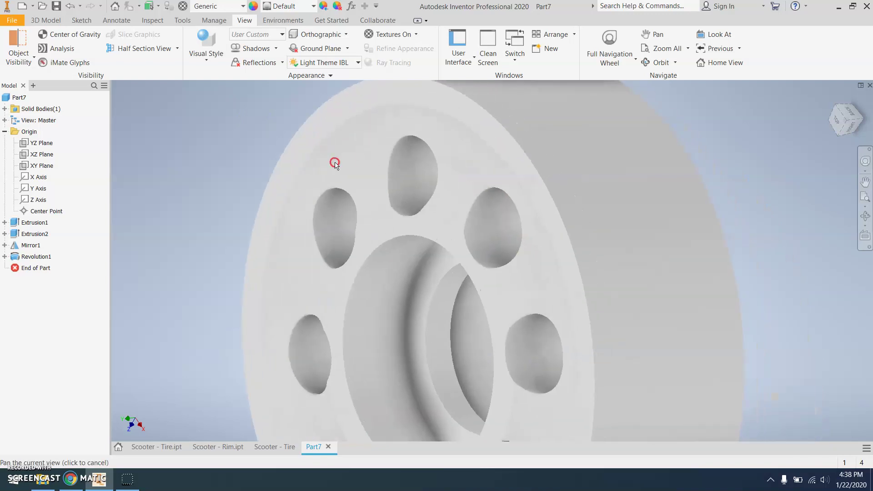
scroll(334, 180, up, 1)
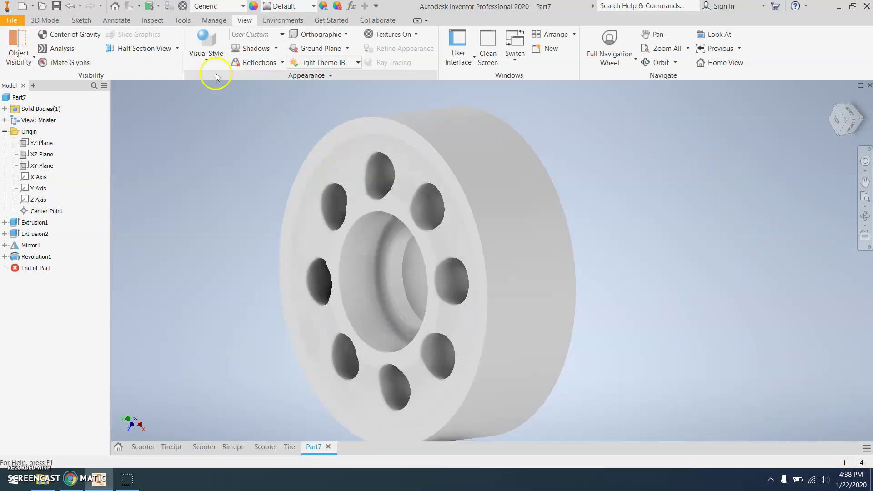
Mirror the Revolution1 groove across the XZ Plane to create Mirror2.
click(60, 21)
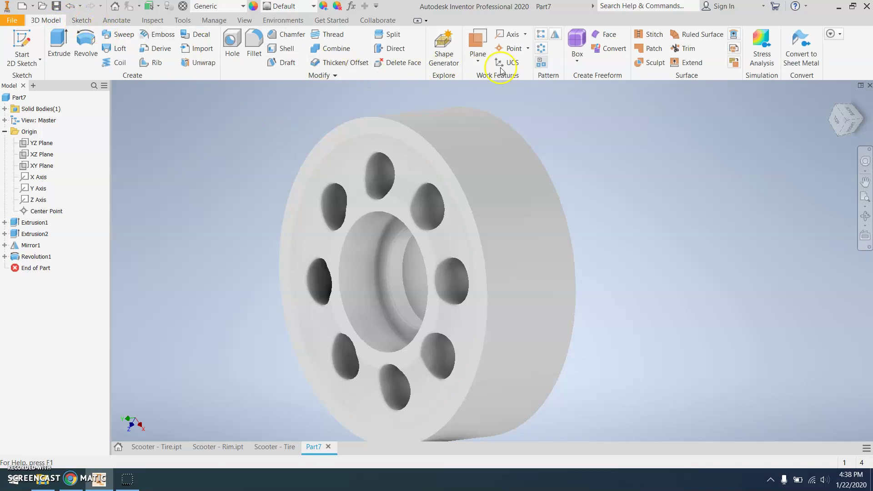
click(557, 35)
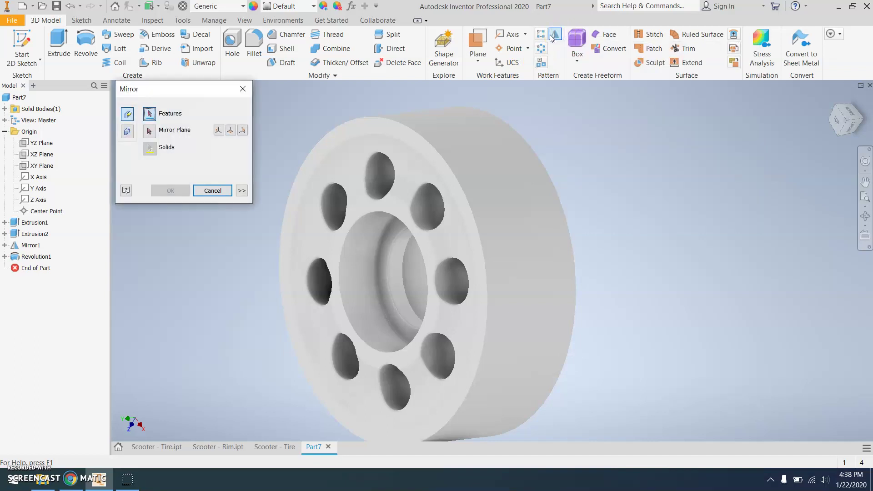
click(41, 257)
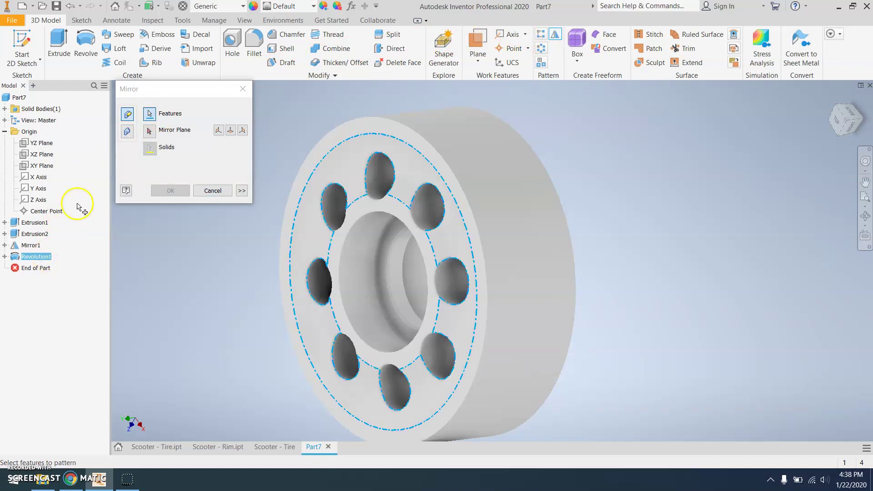
click(150, 132)
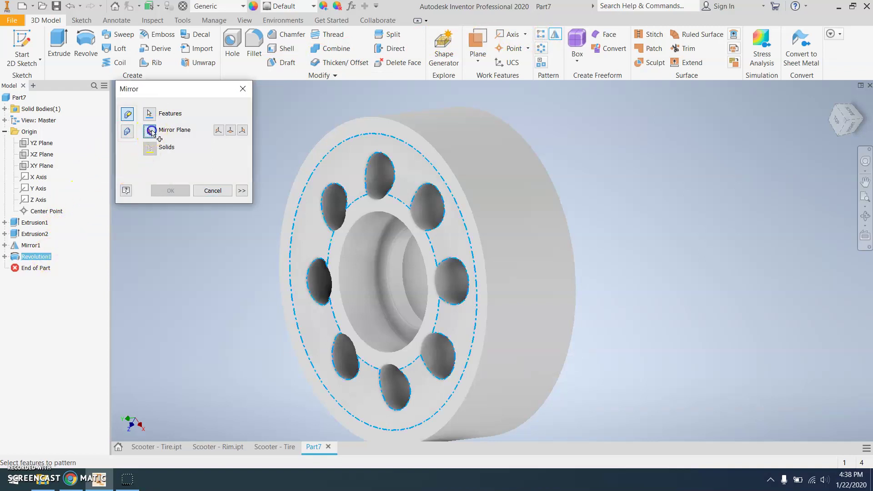
click(41, 155)
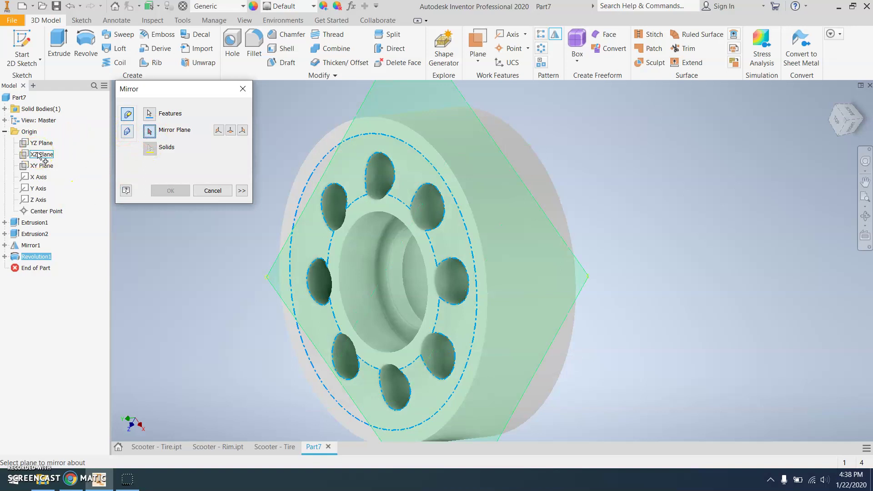
click(41, 156)
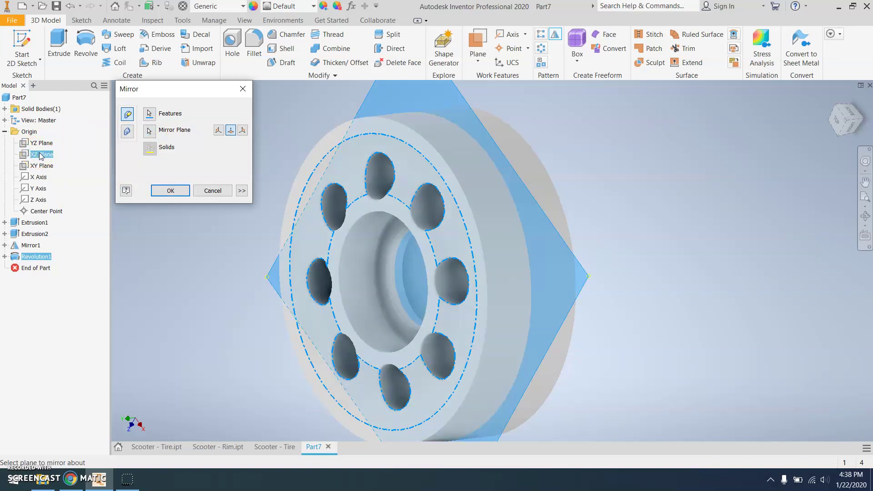
click(169, 190)
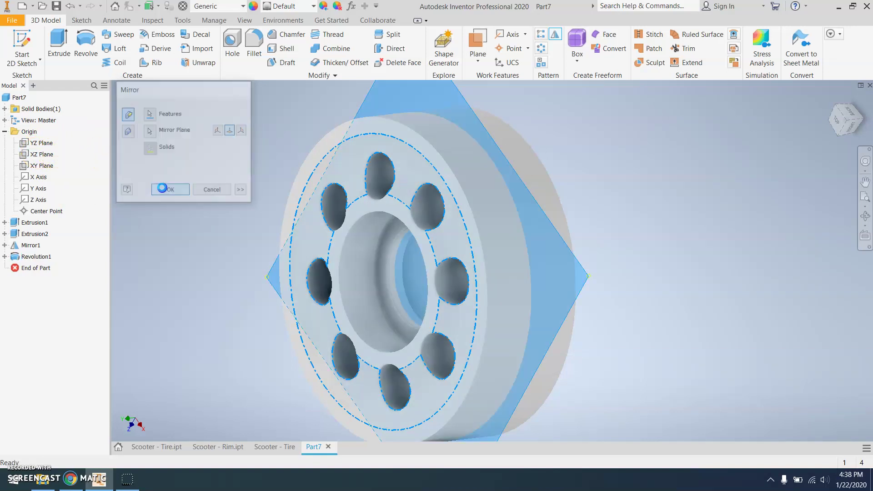
scroll(624, 225, down, 3)
scroll(654, 220, down, 2)
shift+middle_drag(654, 220, 543, 232)
scroll(523, 181, up, 2)
scroll(522, 180, up, 1)
scroll(522, 181, down, 2)
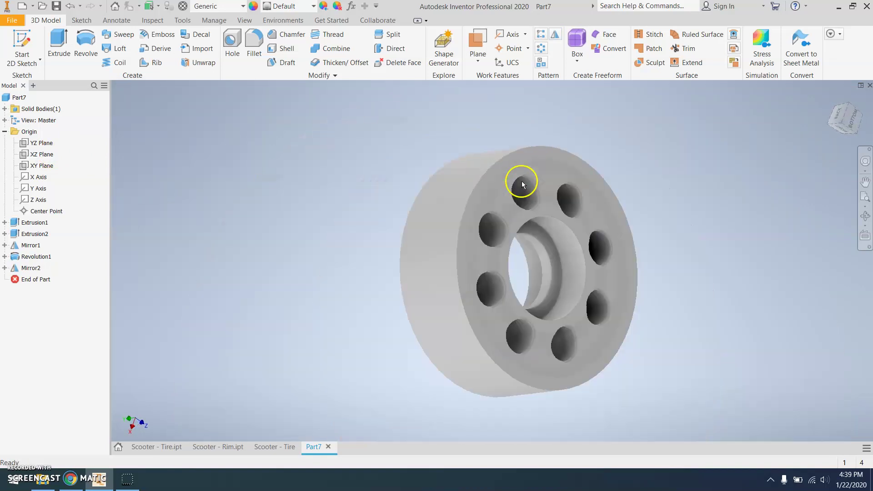
scroll(522, 181, down, 2)
shift+middle_drag(444, 198, 511, 182)
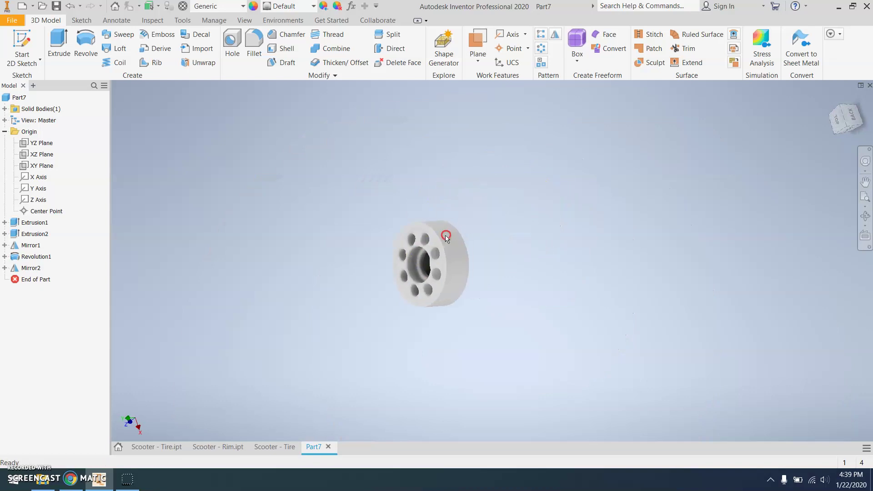
scroll(443, 238, up, 3)
middle_drag(415, 237, 419, 200)
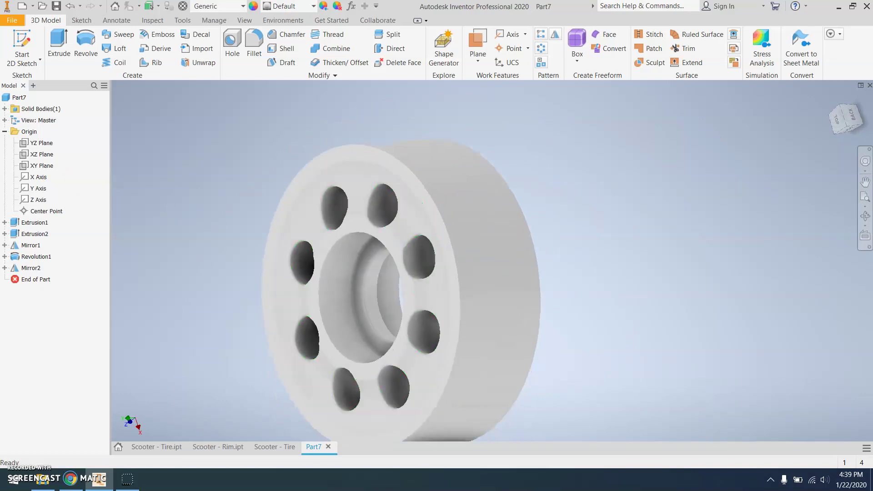
Set the part's material to Aluminum 6061 on the iProperties Physical tab.
right_click(19, 99)
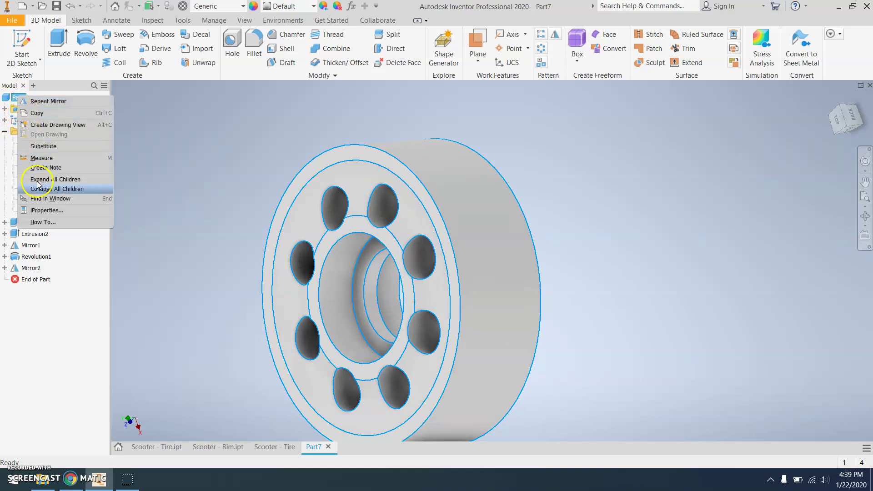
click(45, 209)
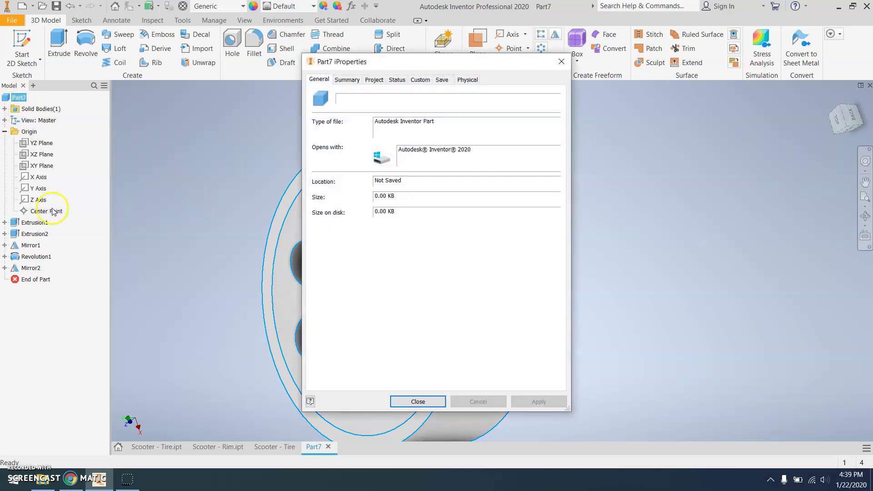
click(466, 82)
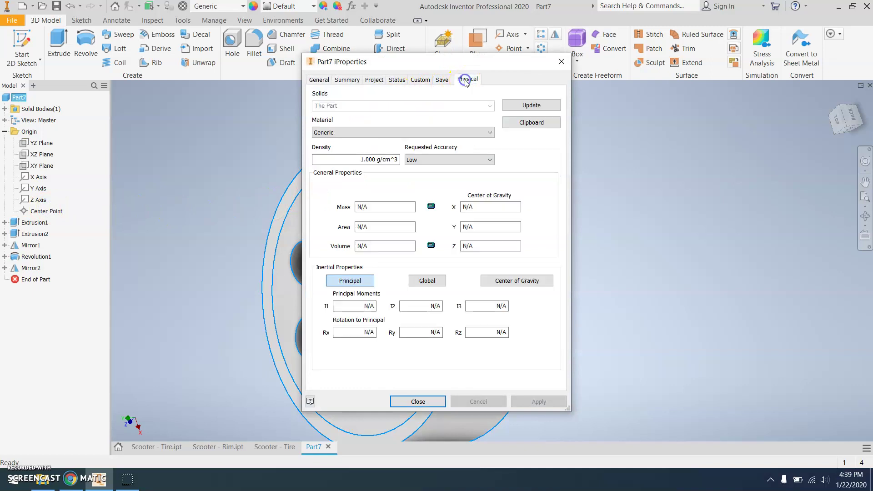
click(453, 133)
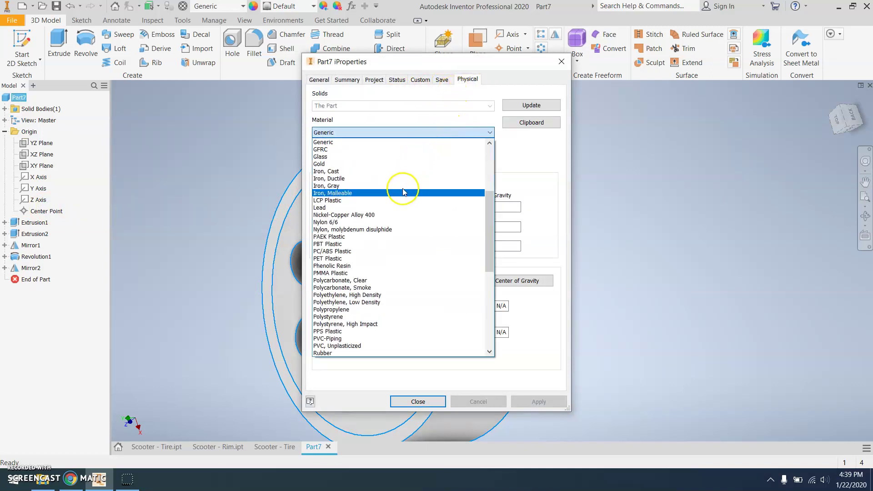
scroll(399, 201, up, 5)
scroll(397, 203, up, 1)
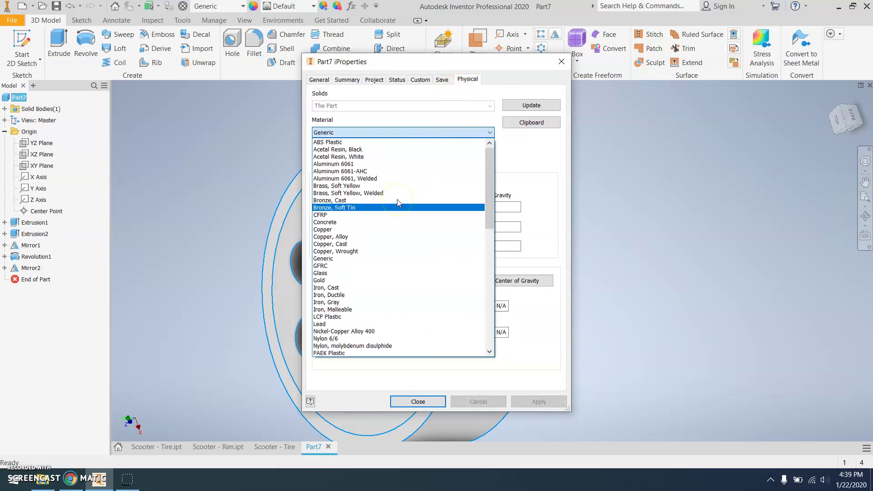
click(359, 165)
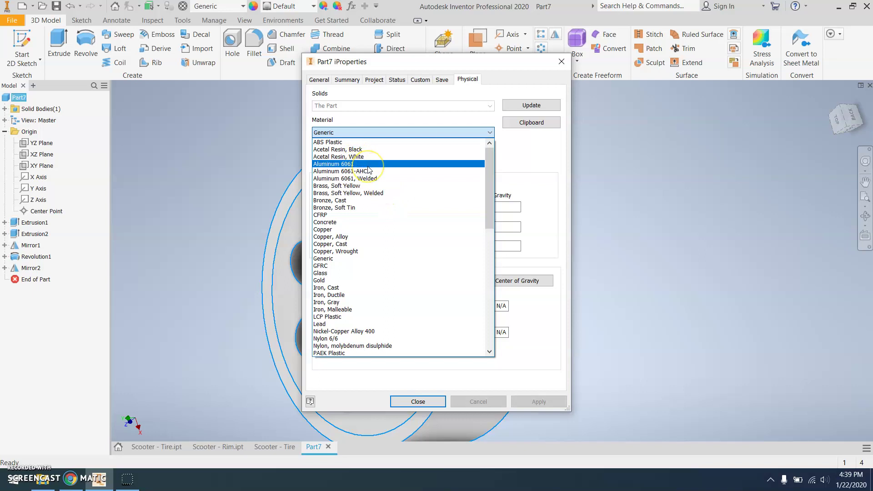
click(368, 167)
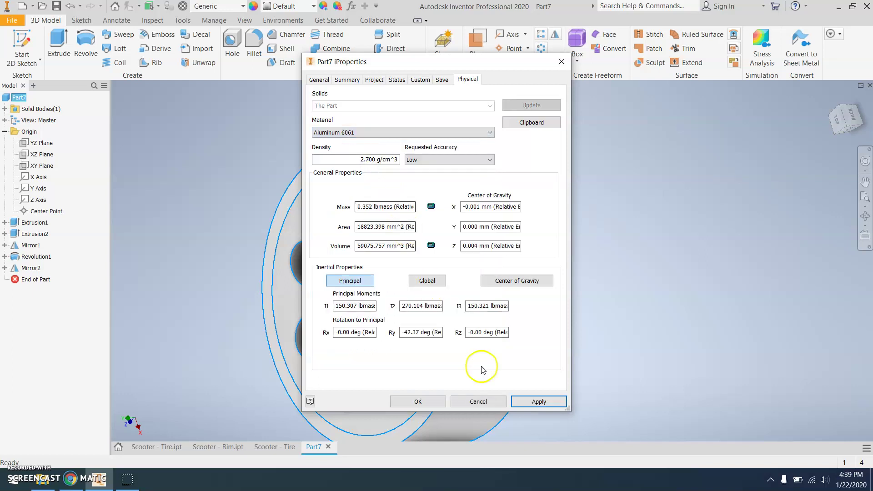
click(418, 403)
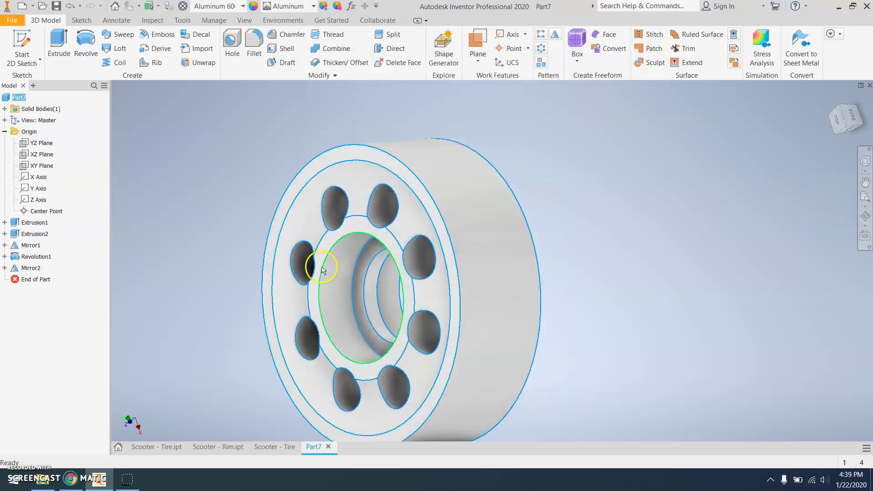
scroll(280, 261, down, 3)
scroll(281, 262, up, 1)
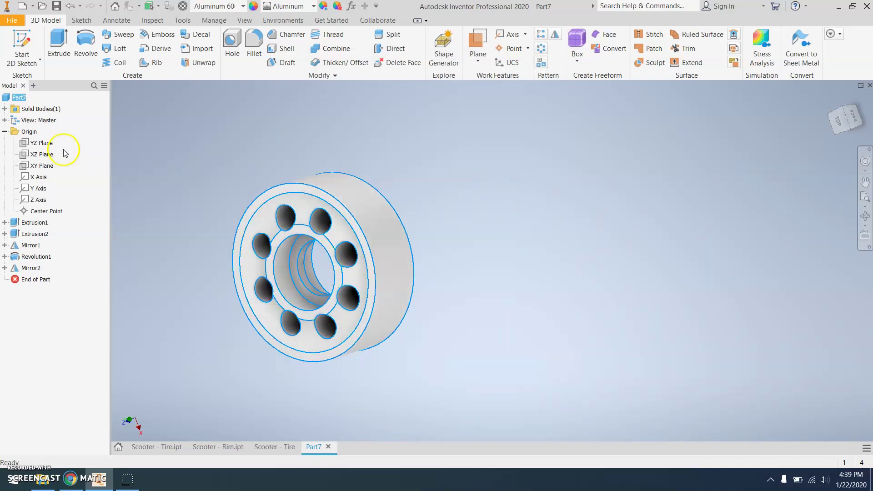
Open the Save As dialog on the Scooter Project folder.
click(13, 20)
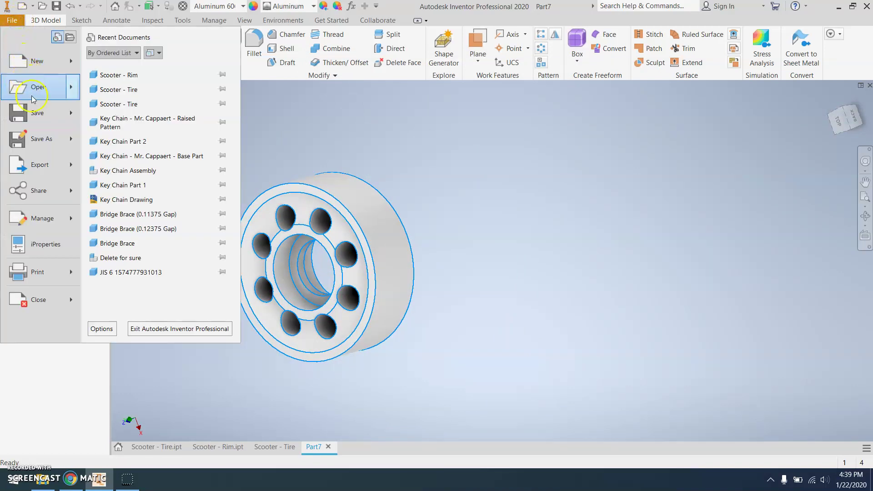
click(36, 113)
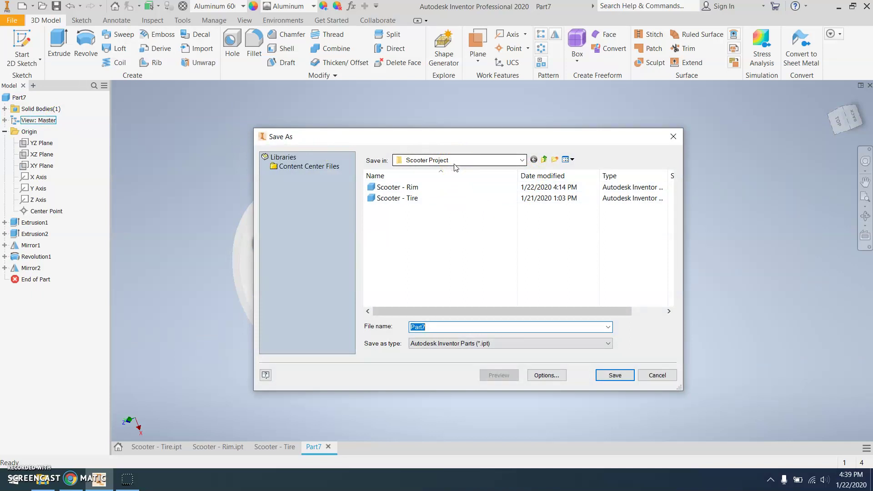
click(424, 213)
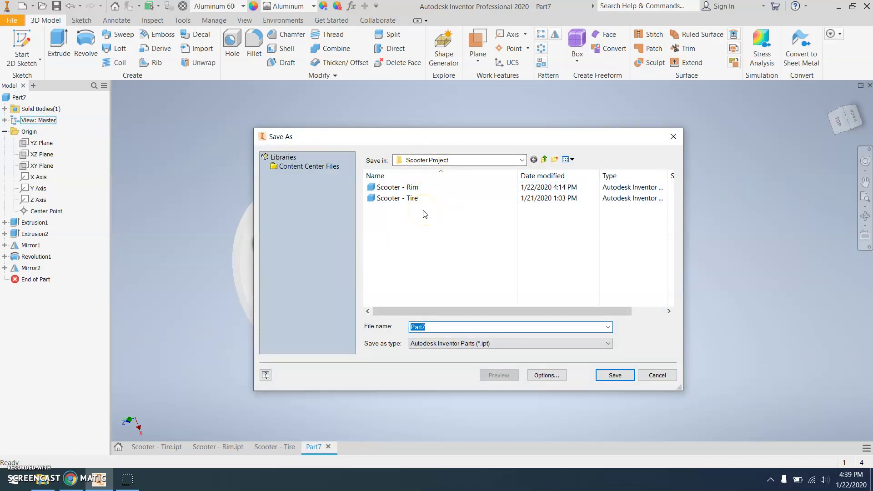